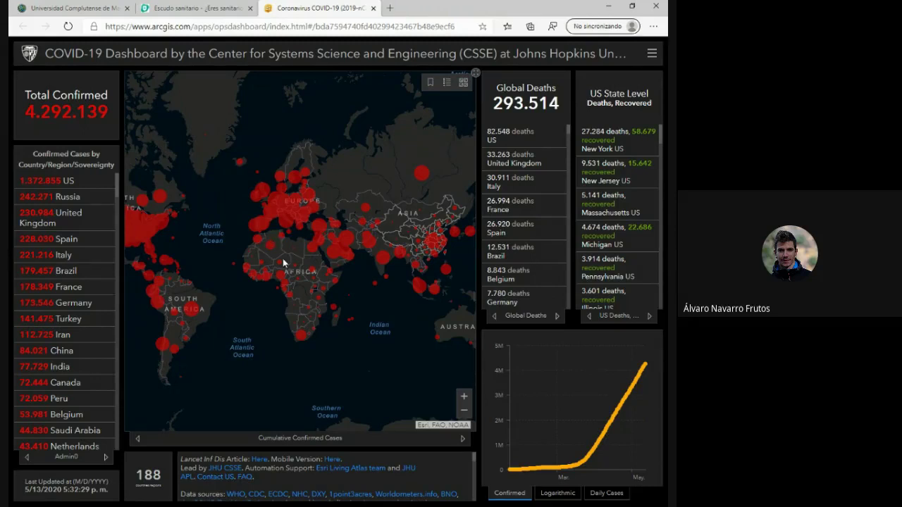
Zoom the COVID-19 dashboard map in on Spain, check the country's confirmed cases and deaths, and close its details
scroll(300, 232, "up", 1)
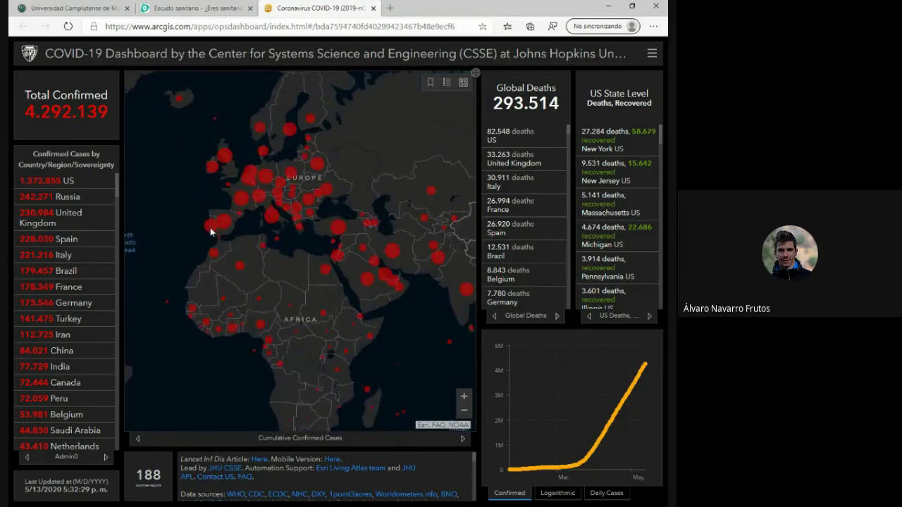
scroll(210, 232, "up", 1)
scroll(210, 232, "up", 1)
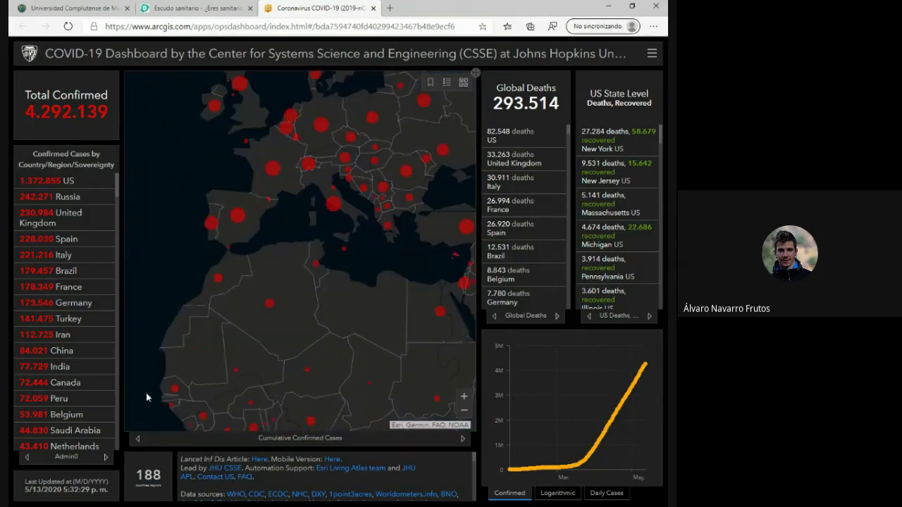
left_click(237, 224)
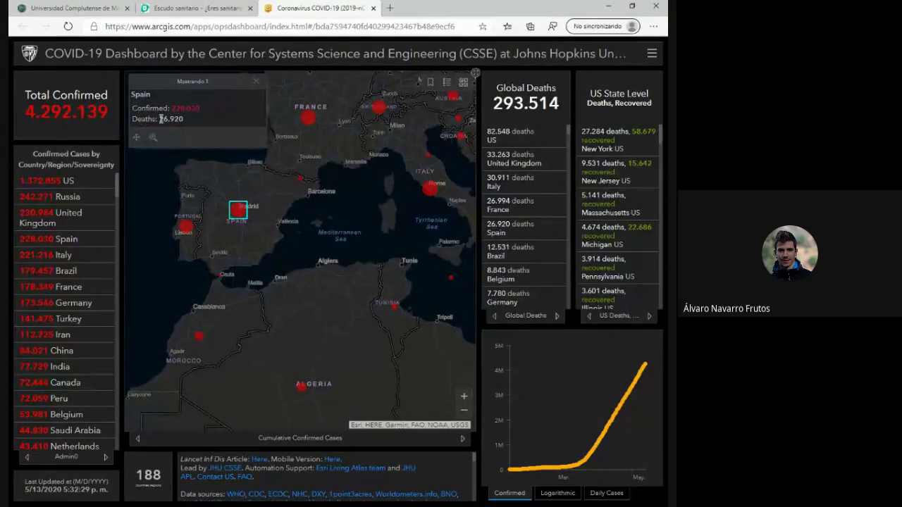
left_click(256, 81)
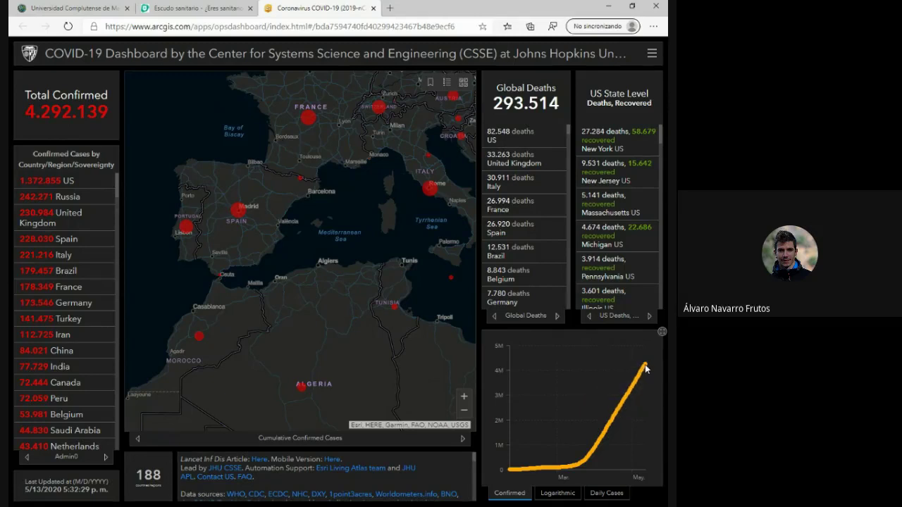
Switch the dashboard's chart to daily cases and filter the dashboard to the US, showing the whole country on the map
left_click(558, 493)
left_click(606, 494)
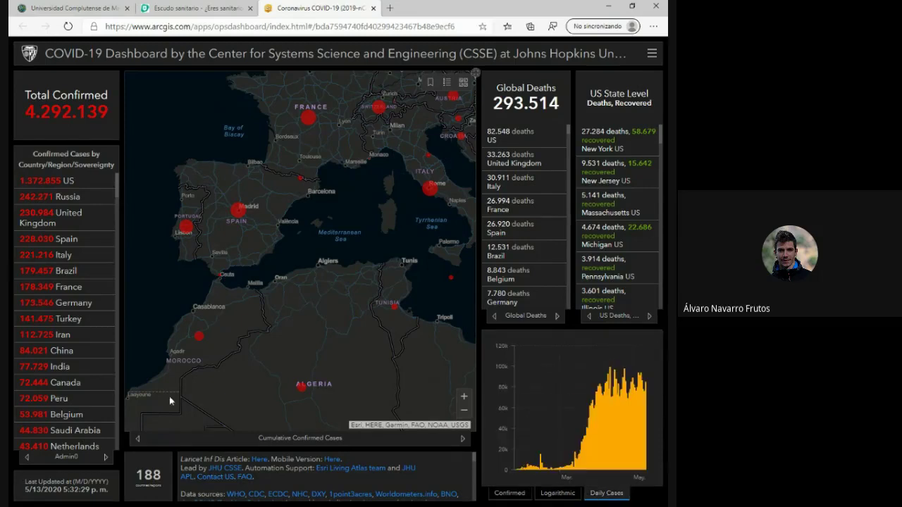
left_click(84, 186)
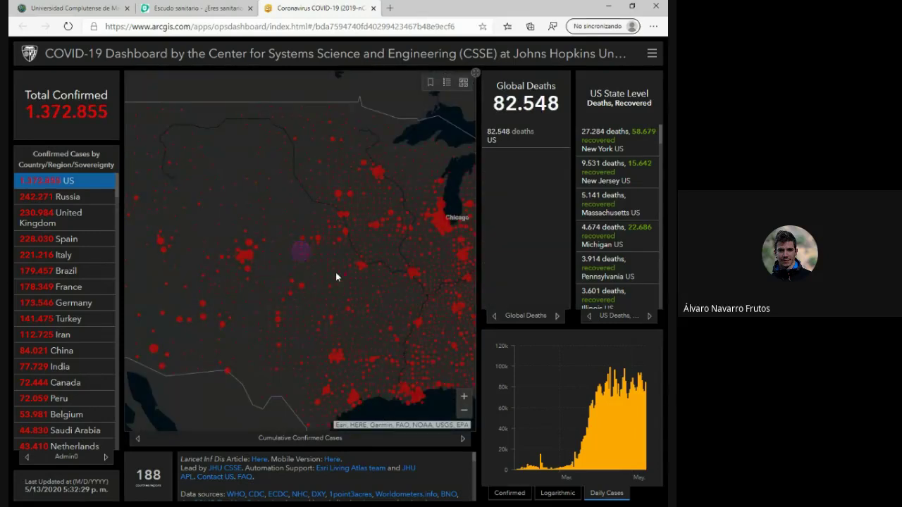
scroll(336, 268, "down", 1)
scroll(330, 304, "down", 1)
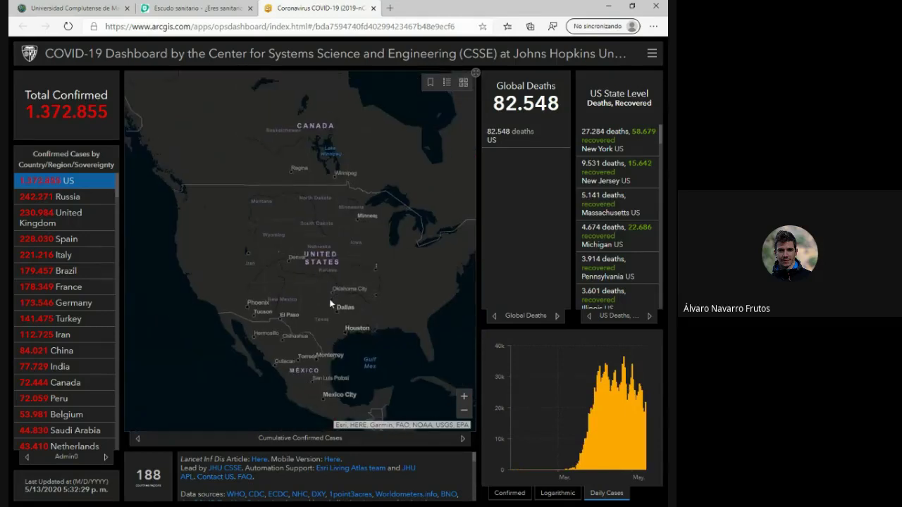
Go to the Universidad Complutense de Madrid ArcGIS Online site, reload its home page, and open the organization's gallery
left_click(187, 7)
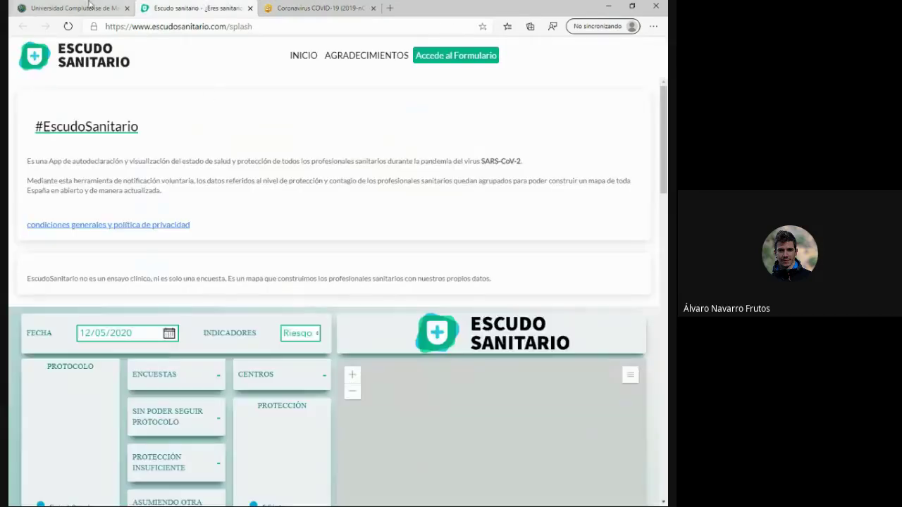
left_click(89, 7)
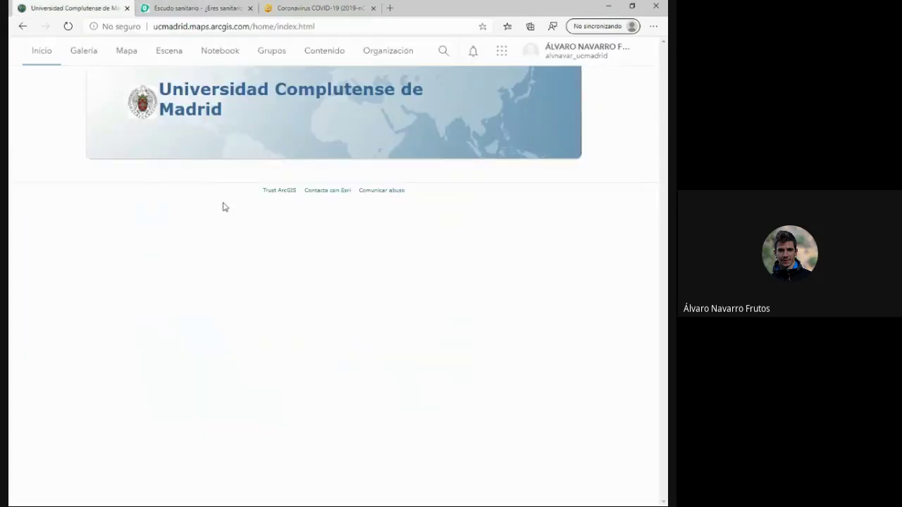
key("F5")
left_click(89, 55)
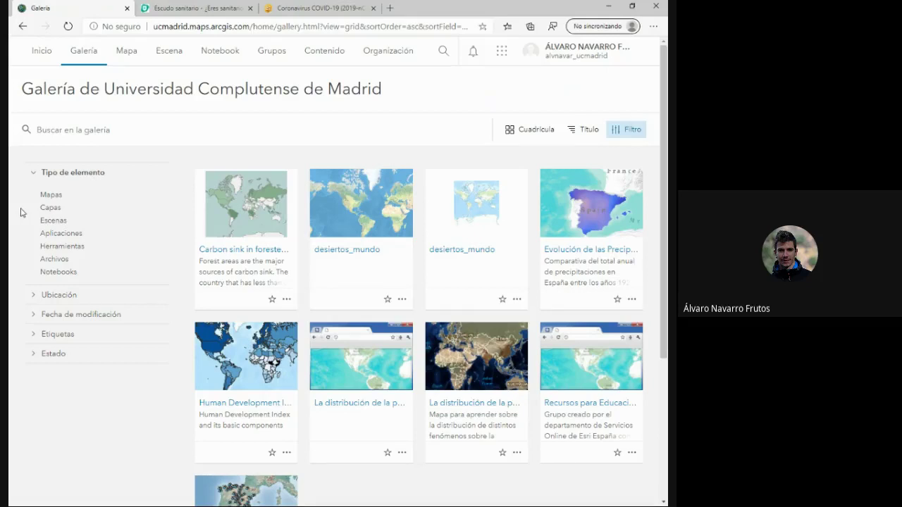
Browse the gallery items, search the gallery for "población", and clear the search
scroll(96, 339, "down", 4)
scroll(98, 346, "up", 5)
type("población")
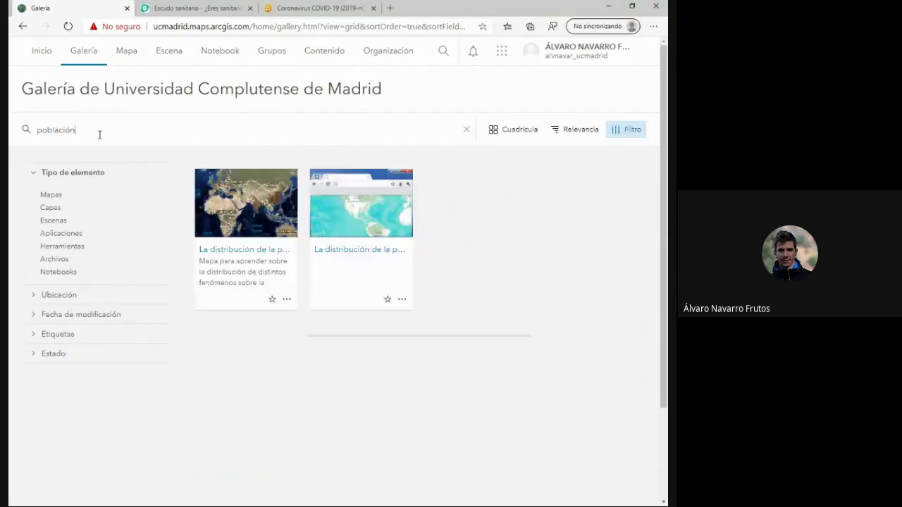
key("BackSpace")
left_click_drag(109, 134, 10, 139)
key("BackSpace")
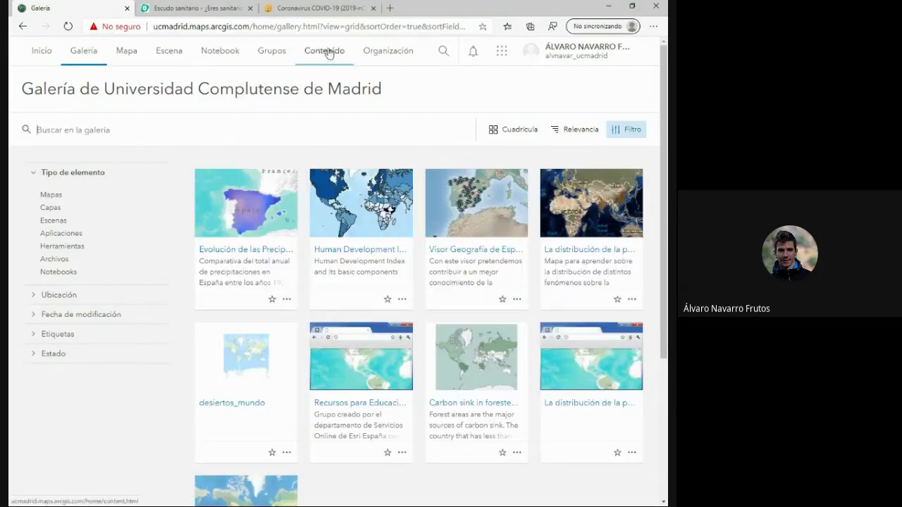
Open the map viewer to look at the default new map, and return to the organization's home page
left_click(137, 65)
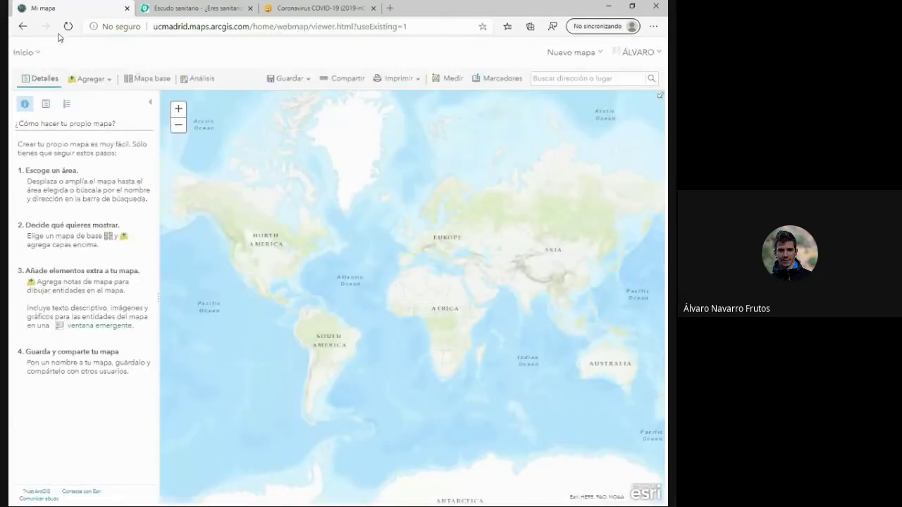
left_click(24, 52)
left_click(32, 71)
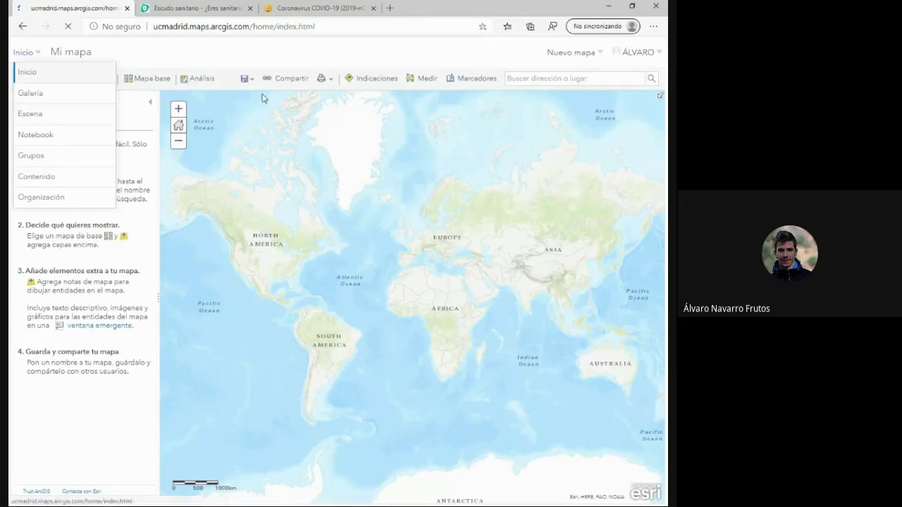
Open the 3D Scene Viewer, dismiss its welcome dialog to view the globe, and return to the organization's home page
left_click(166, 63)
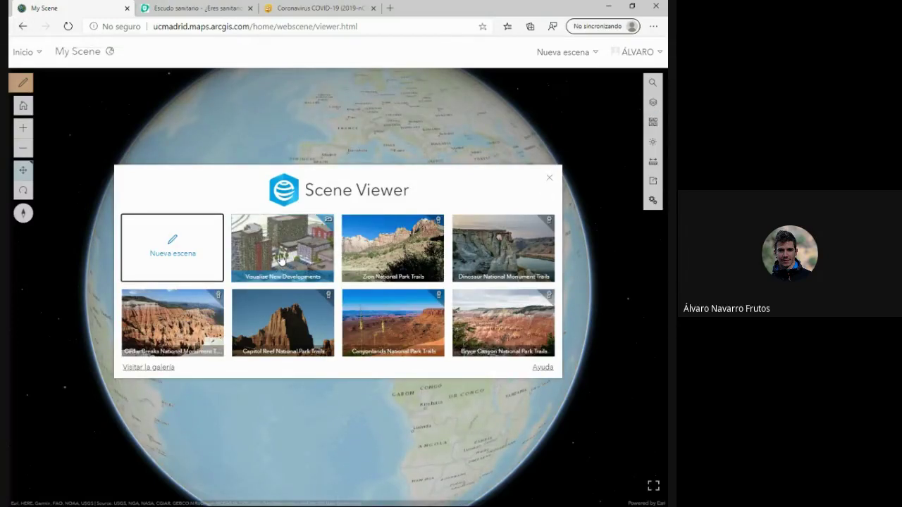
left_click(549, 179)
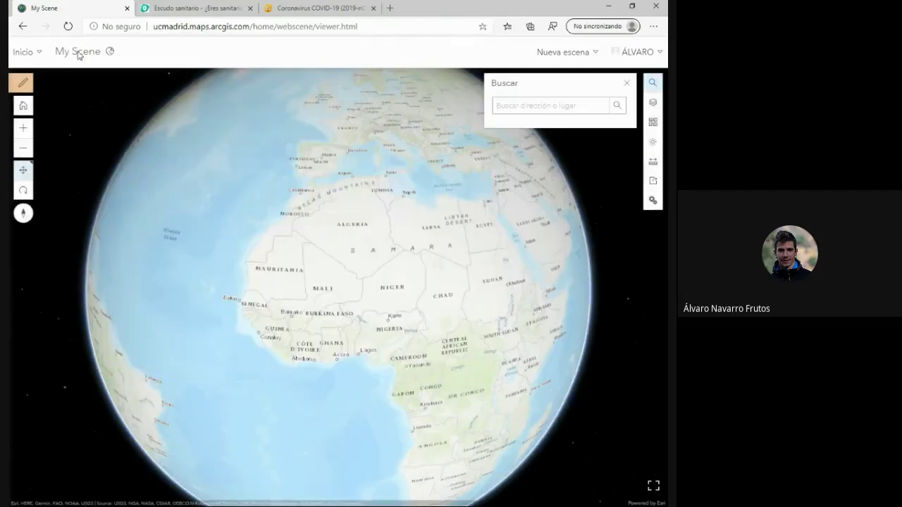
left_click(23, 27)
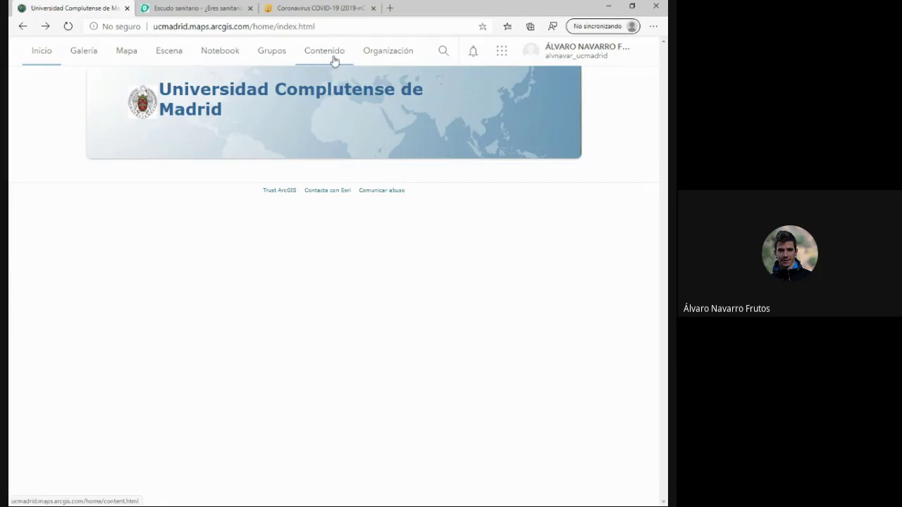
Look through the list of own groups and open the group Máster en Gestión de Desastres 2019-2020
left_click(273, 54)
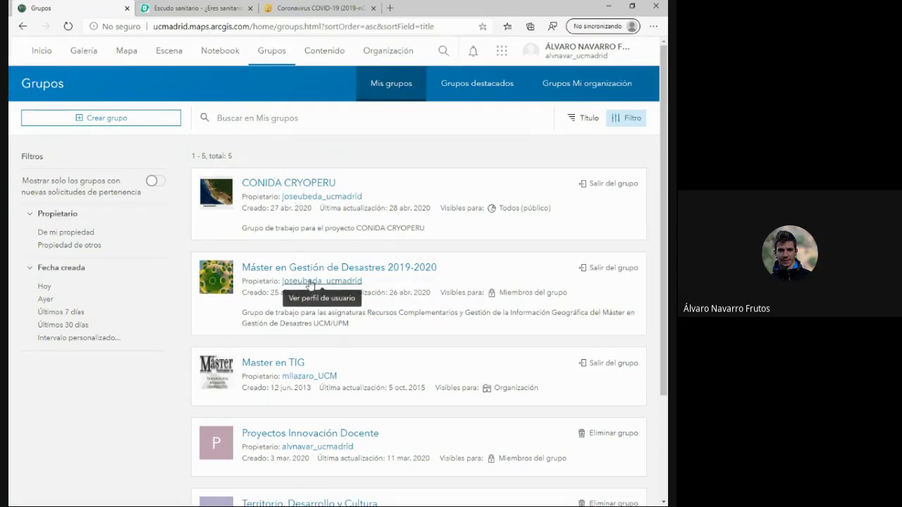
scroll(312, 290, "down", 1)
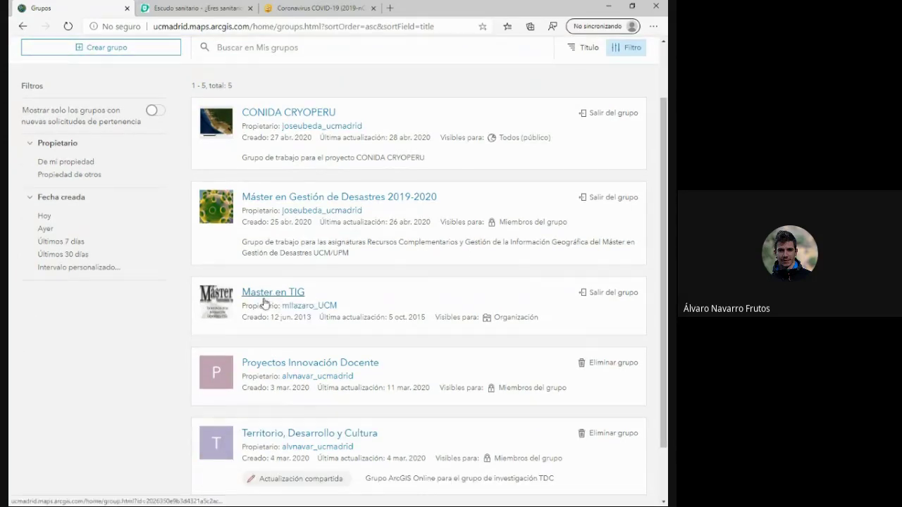
scroll(337, 303, "up", 1)
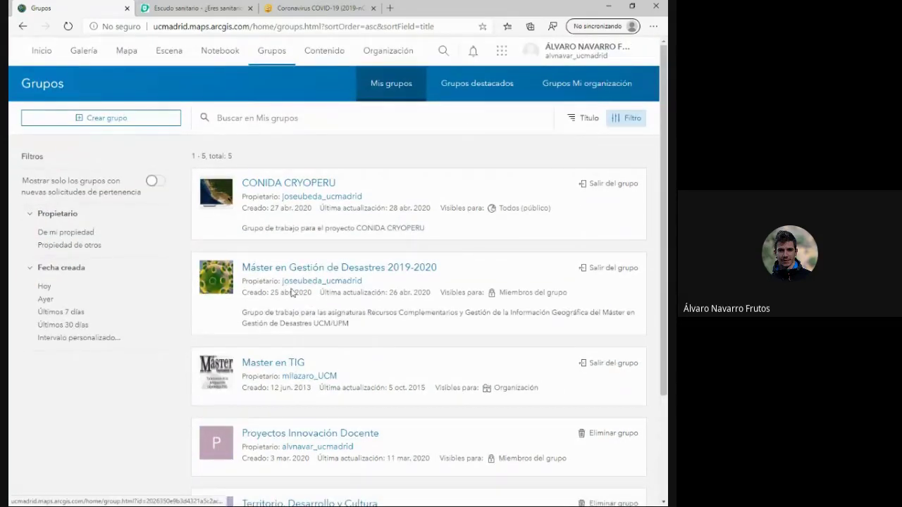
scroll(401, 303, "down", 2)
scroll(329, 364, "up", 2)
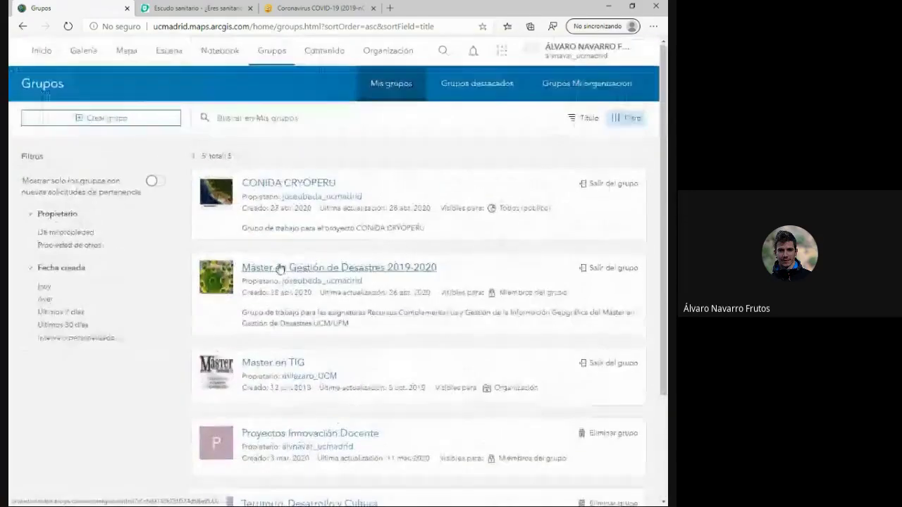
left_click(280, 271)
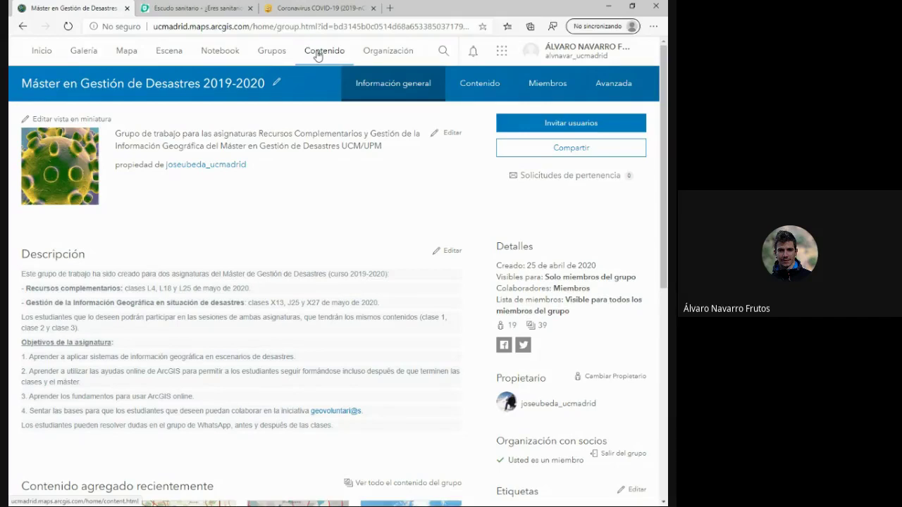
Review the group's description, course objectives and recently added content
scroll(248, 357, "down", 1)
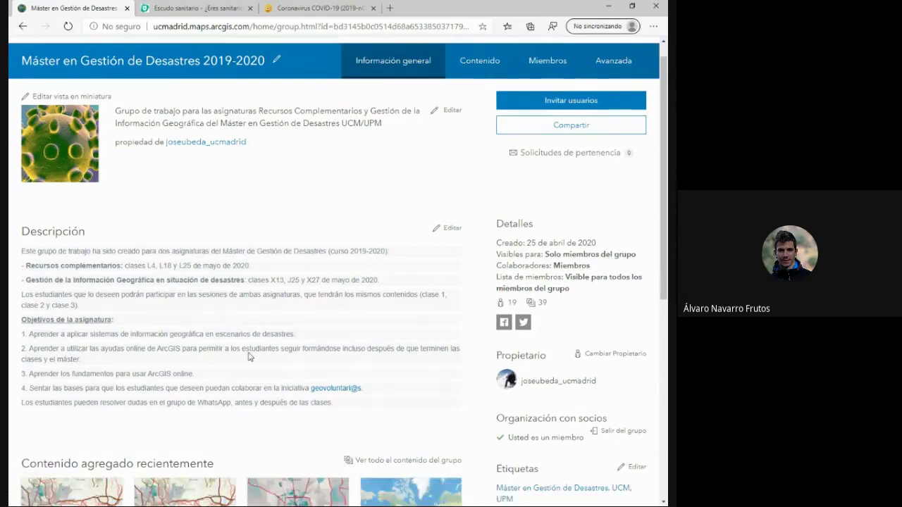
scroll(248, 358, "down", 4)
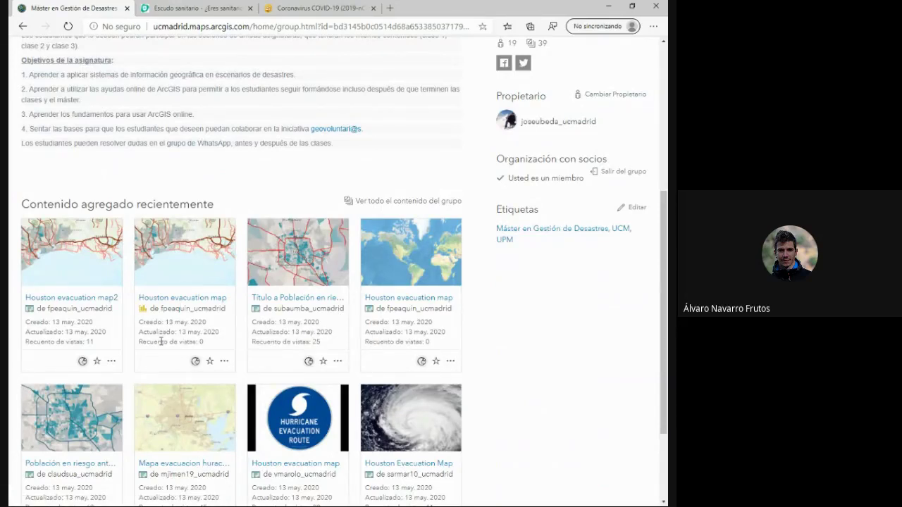
scroll(162, 341, "down", 3)
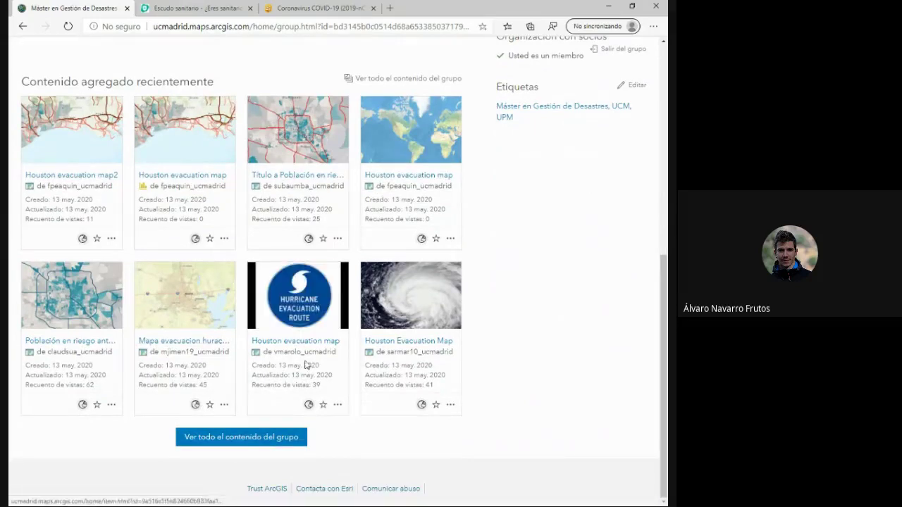
mouse_move(304, 328)
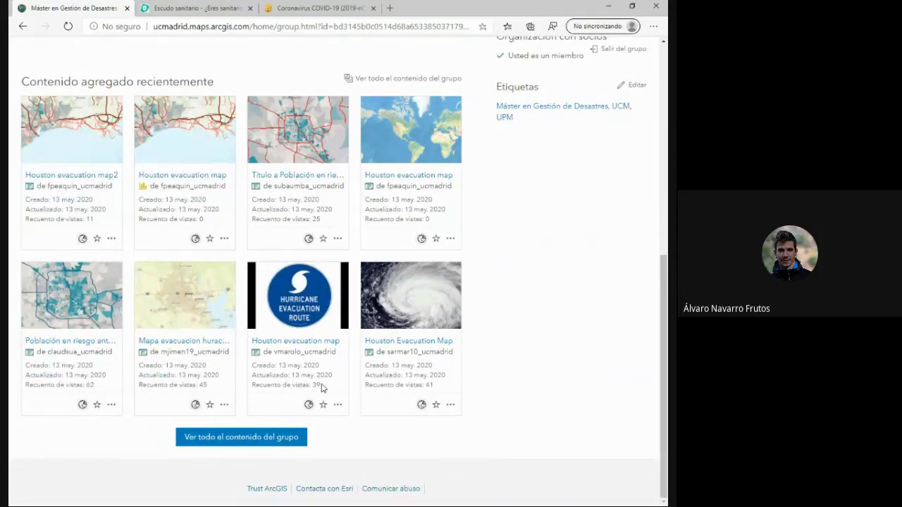
mouse_move(304, 303)
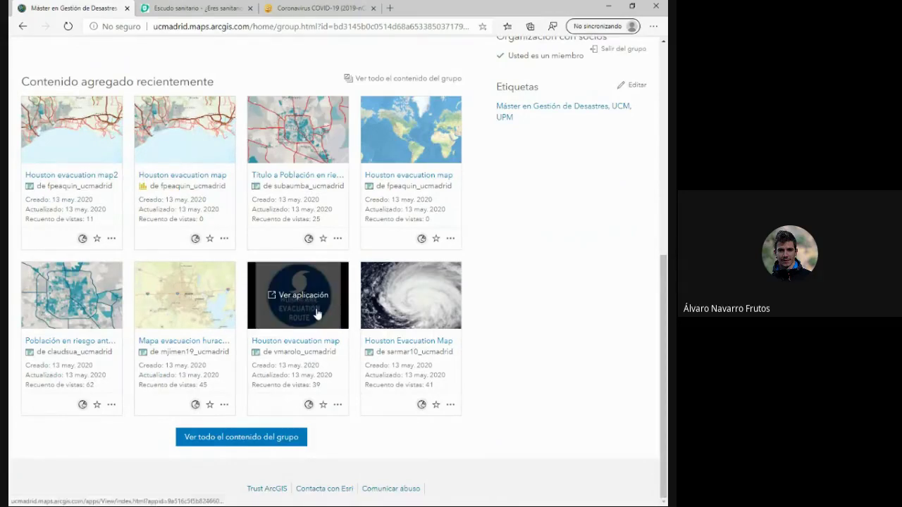
Show all of the group's content and look through the members' shared Houston evacuation maps and applications
left_click(257, 440)
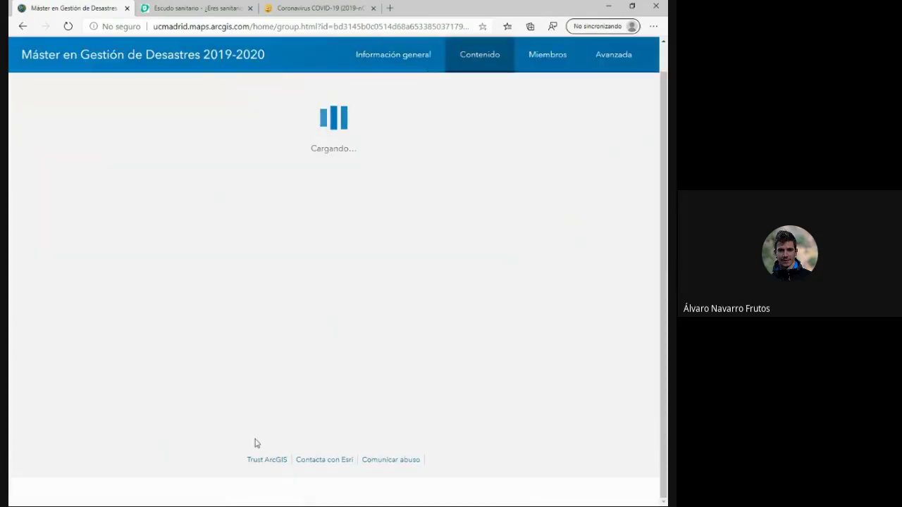
scroll(122, 422, "down", 3)
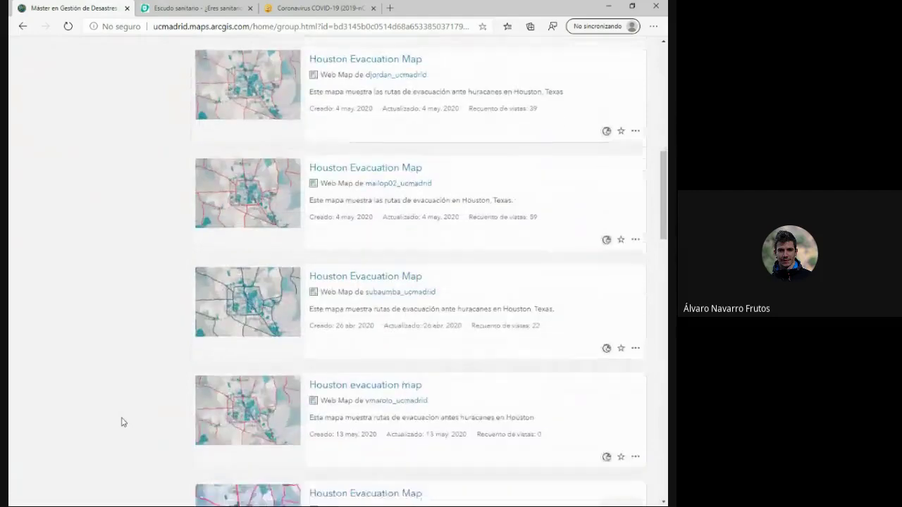
scroll(332, 375, "down", 2)
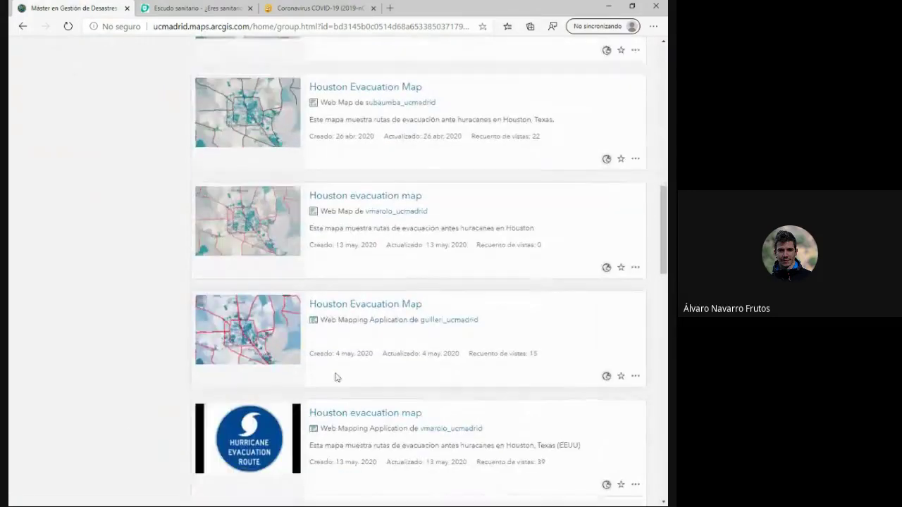
scroll(423, 352, "down", 2)
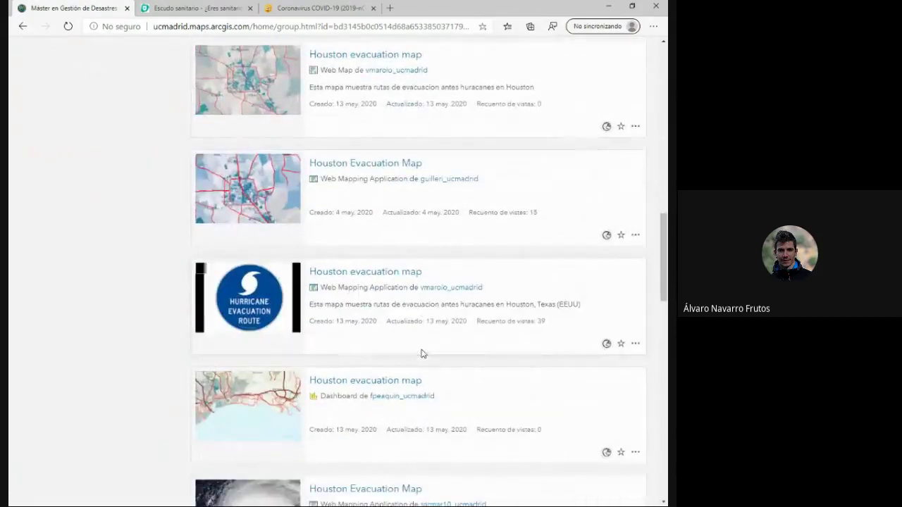
scroll(423, 354, "down", 3)
scroll(423, 354, "up", 10)
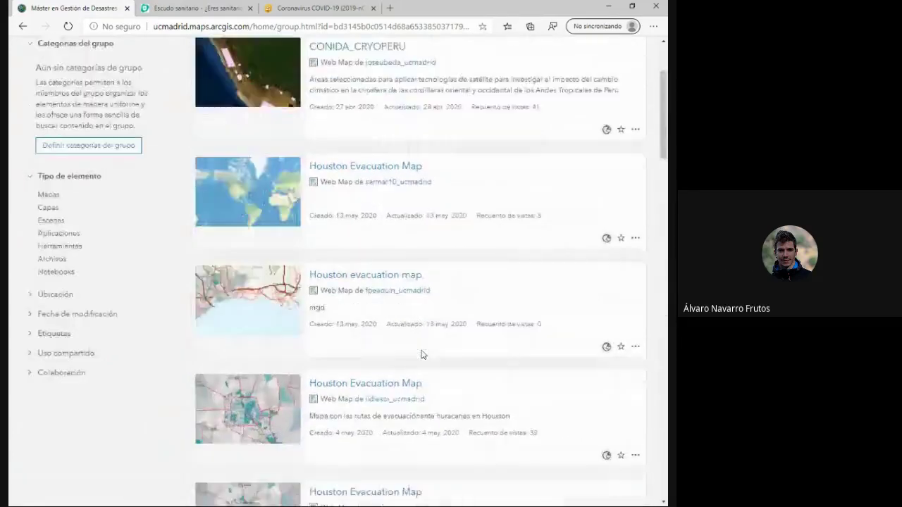
scroll(423, 354, "up", 2)
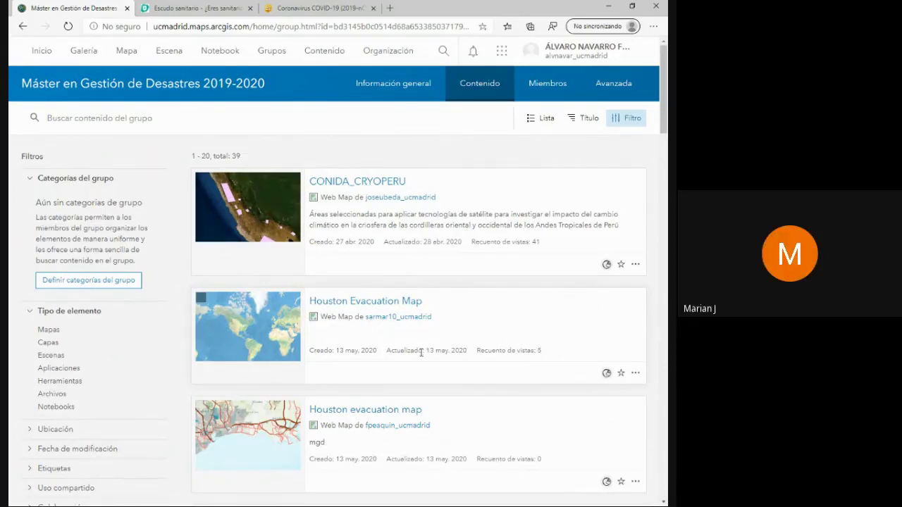
scroll(421, 353, "down", 1)
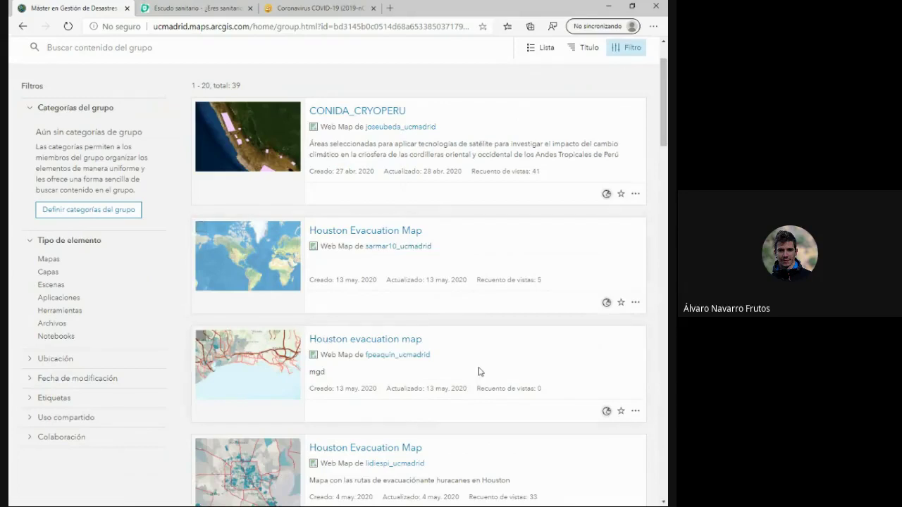
scroll(435, 402, "down", 1)
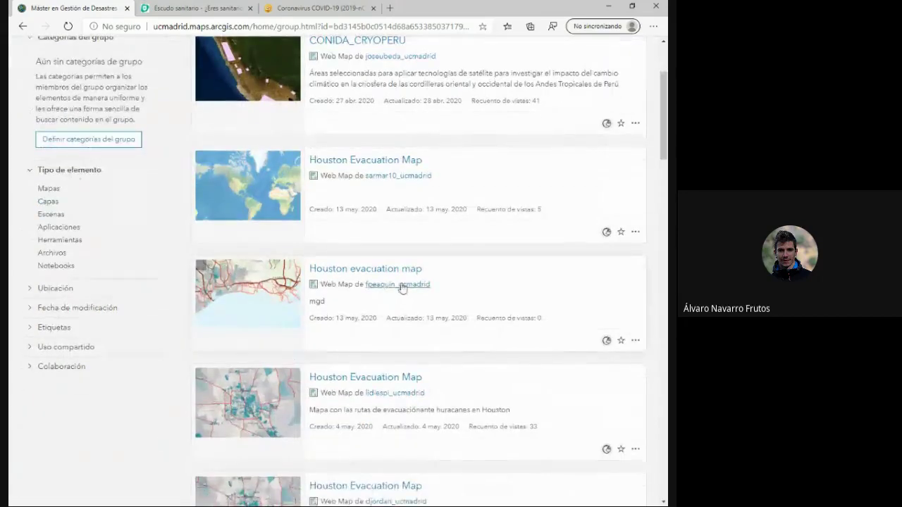
Finish looking through the group's shared maps, open the own content page and look through its list of folders
scroll(399, 288, "down", 1)
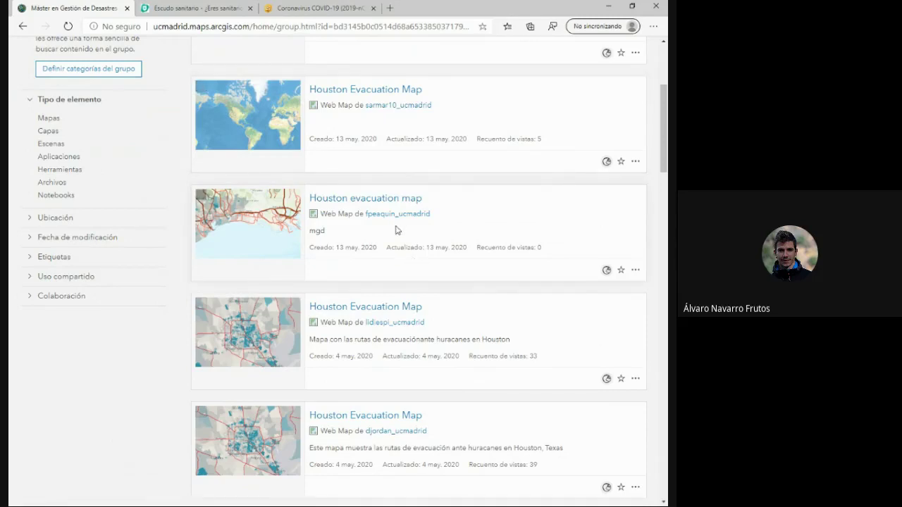
scroll(396, 230, "up", 3)
left_click(332, 55)
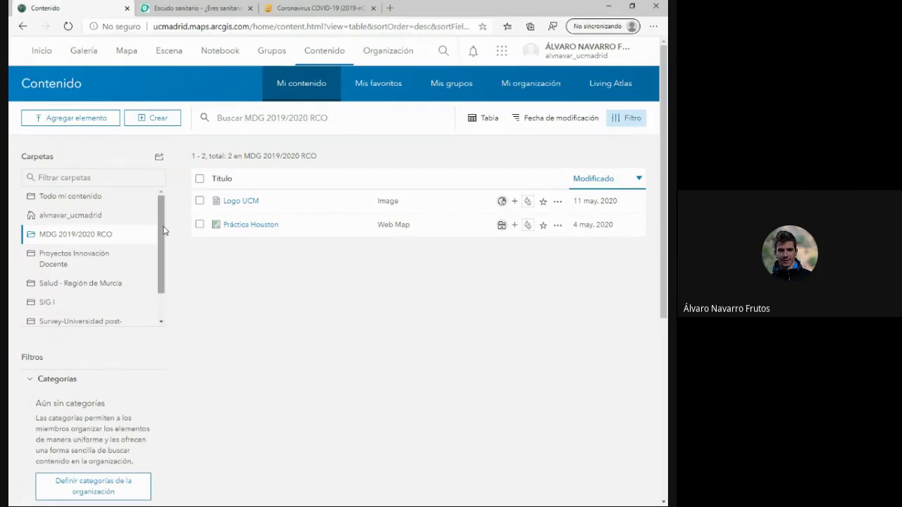
scroll(101, 289, "down", 1)
scroll(76, 296, "up", 1)
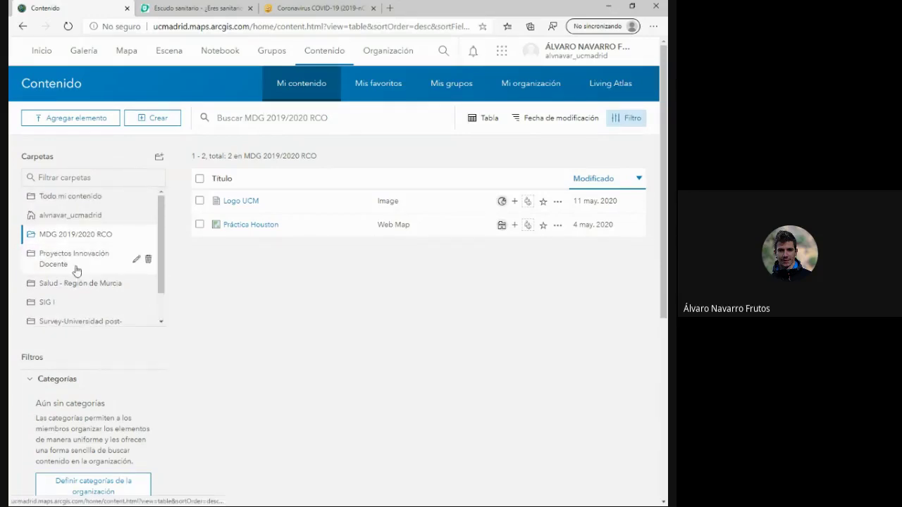
View the dialog for creating a new content folder and close it without creating one
left_click(159, 156)
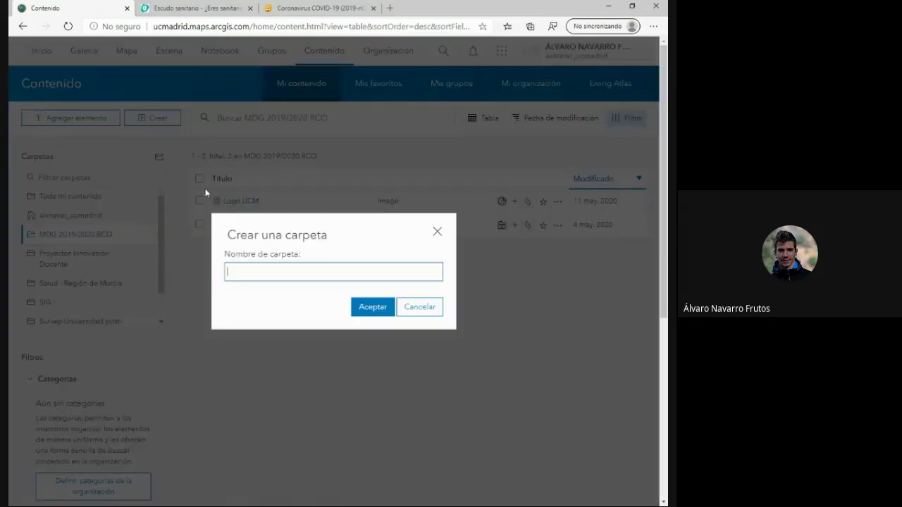
left_click(438, 232)
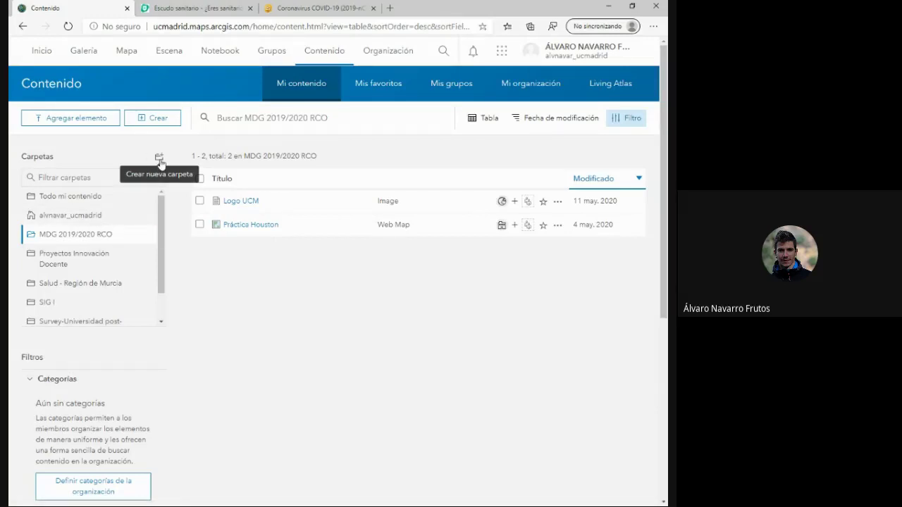
left_click(160, 158)
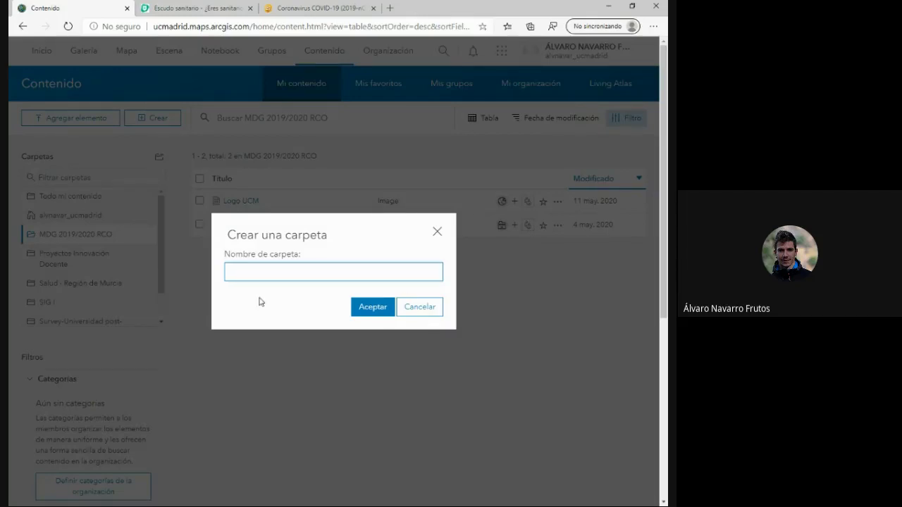
left_click(417, 307)
Open the folder Proyectos Innovación Docente, and switch to the list of all own content
scroll(161, 280, "down", 1)
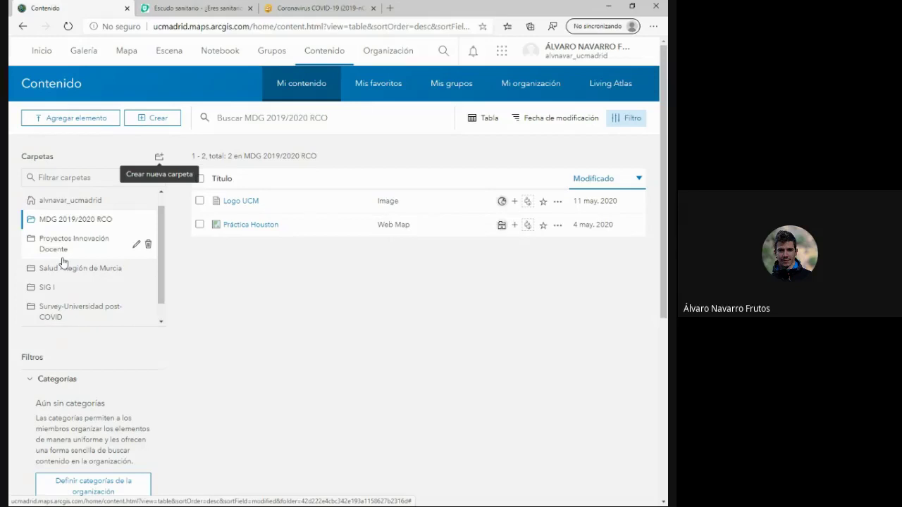
left_click(67, 247)
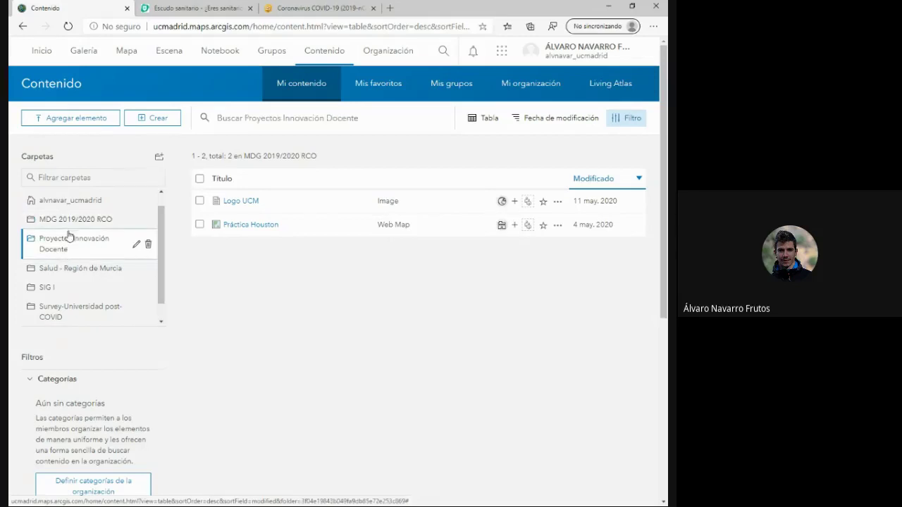
scroll(68, 213, "up", 1)
left_click(61, 196)
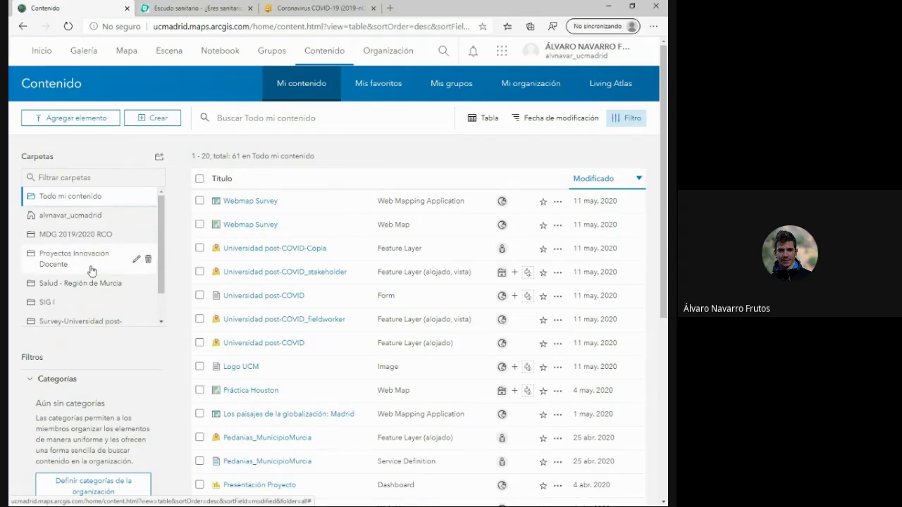
Select the first four items in the content list and inspect their sharing levels and group sharing options without saving
left_click(199, 201)
left_click(200, 224)
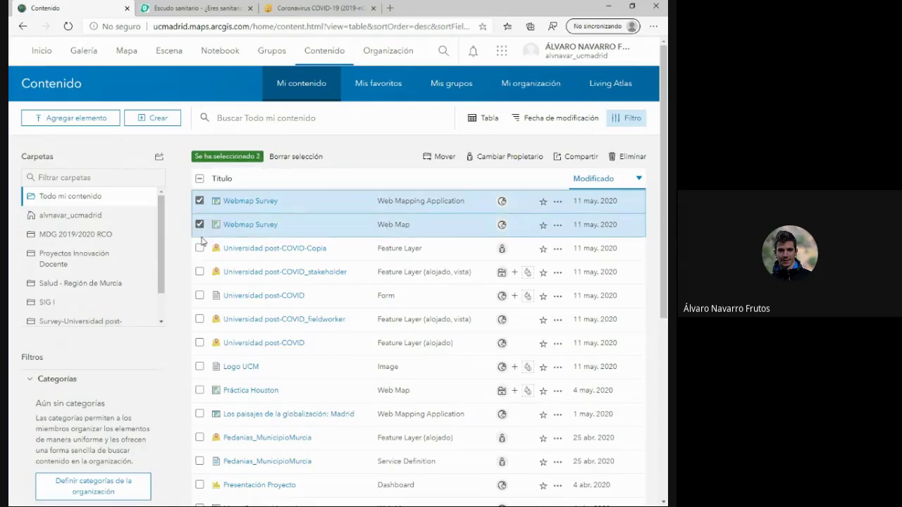
left_click(200, 248)
left_click(200, 272)
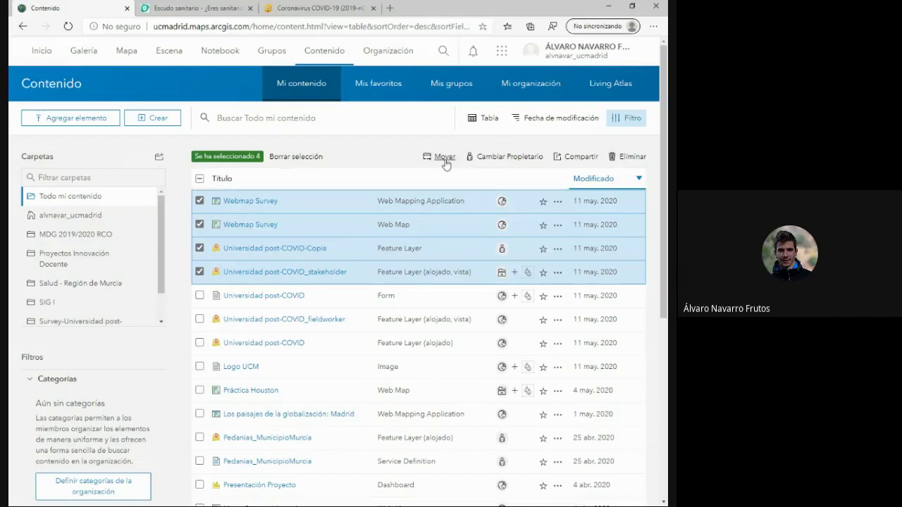
left_click(576, 156)
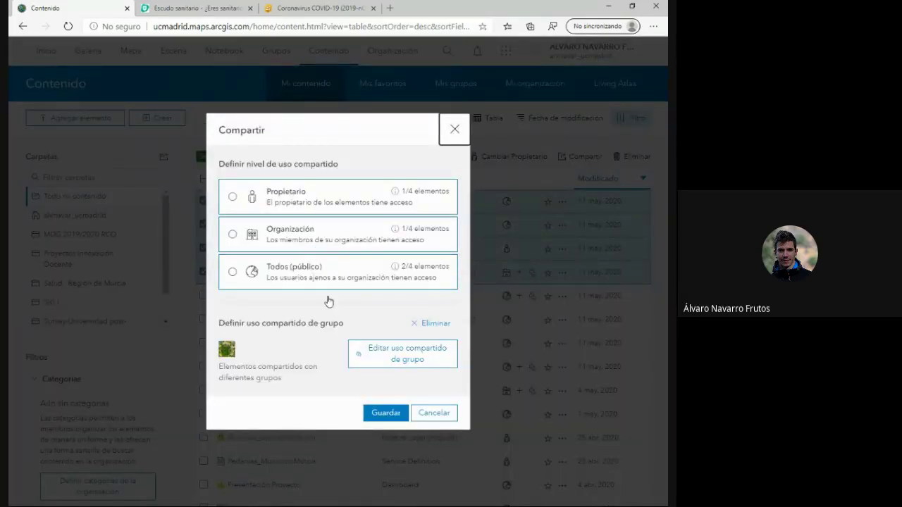
left_click(399, 361)
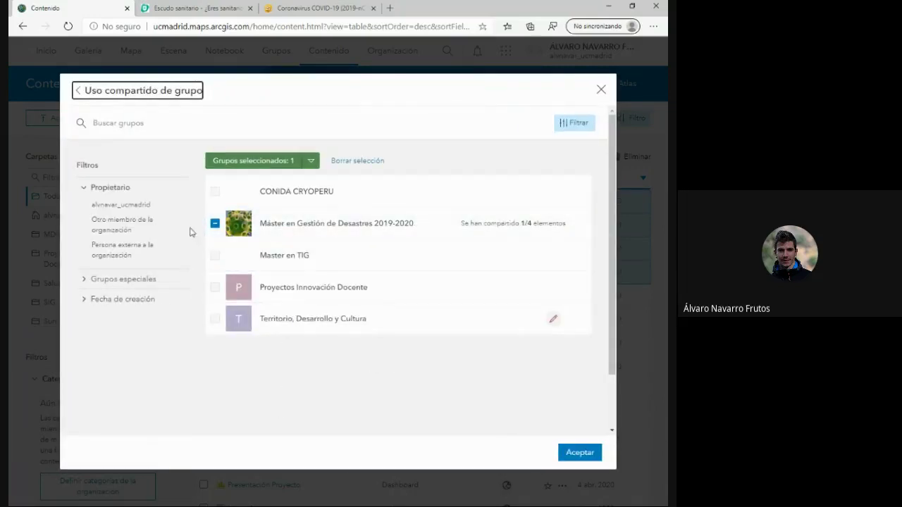
left_click(602, 92)
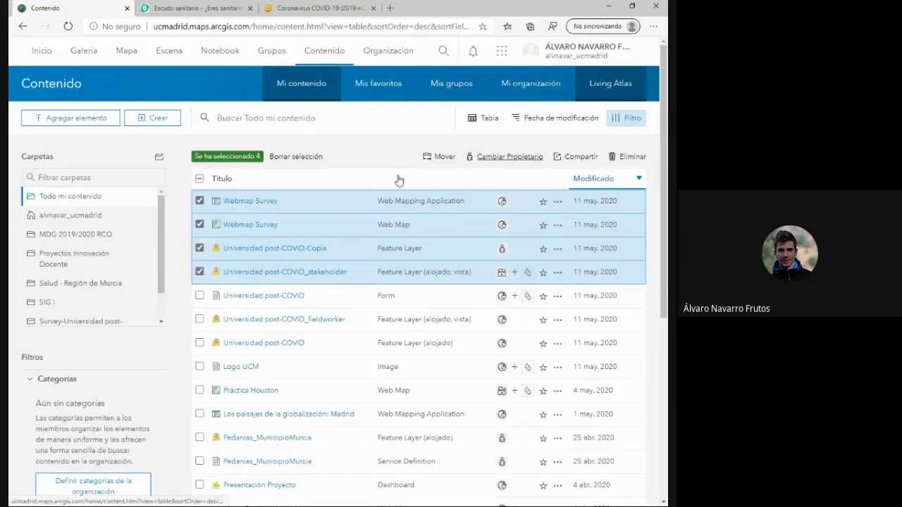
Deselect the four items and open the details page of the Webmap Survey web mapping application
left_click(200, 272)
left_click(200, 248)
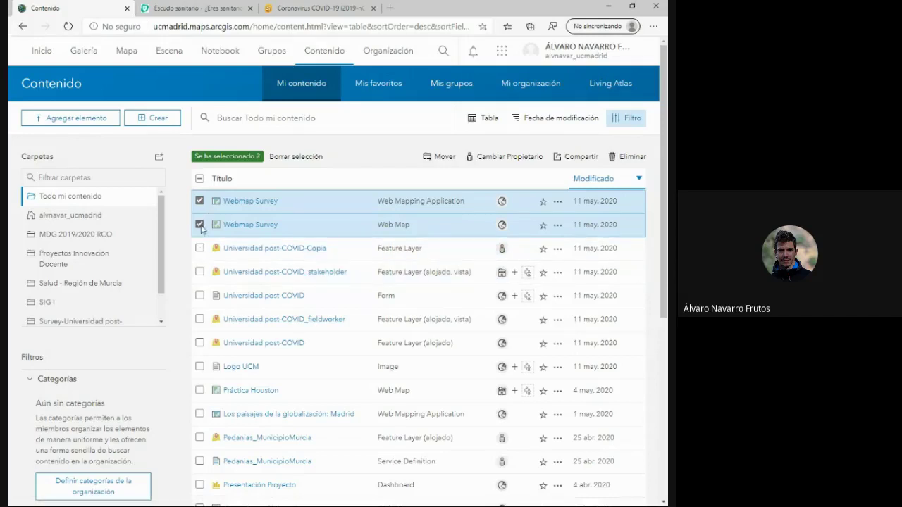
left_click(200, 224)
left_click(200, 201)
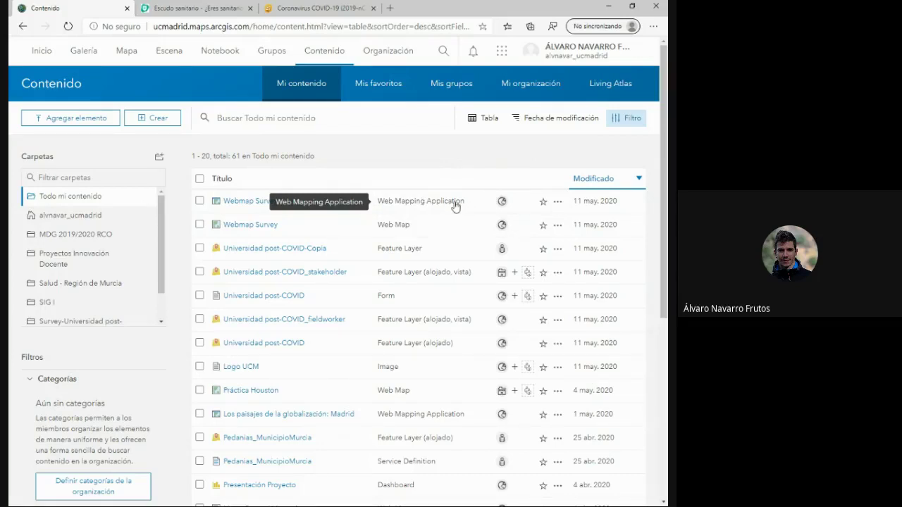
left_click(255, 204)
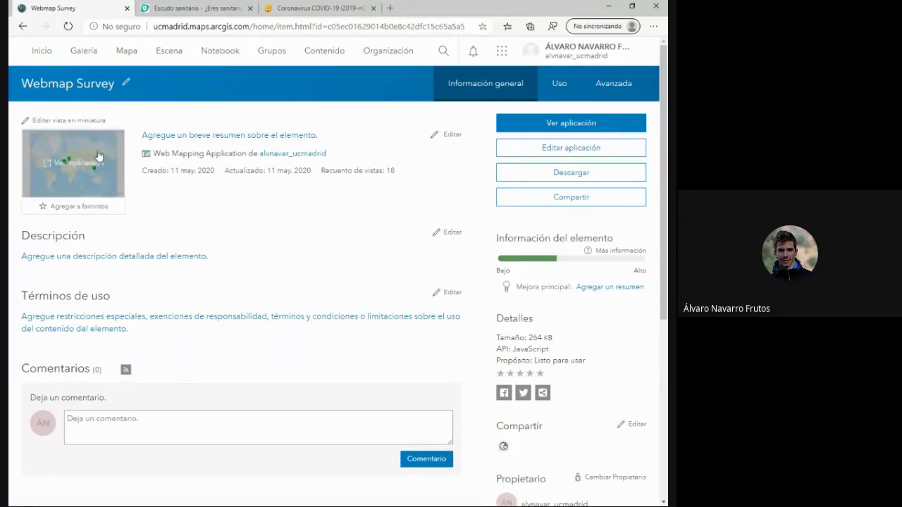
Show the COVID-19 dashboard's web address as an example of a published application, and return to the Webmap Survey page
left_click(306, 10)
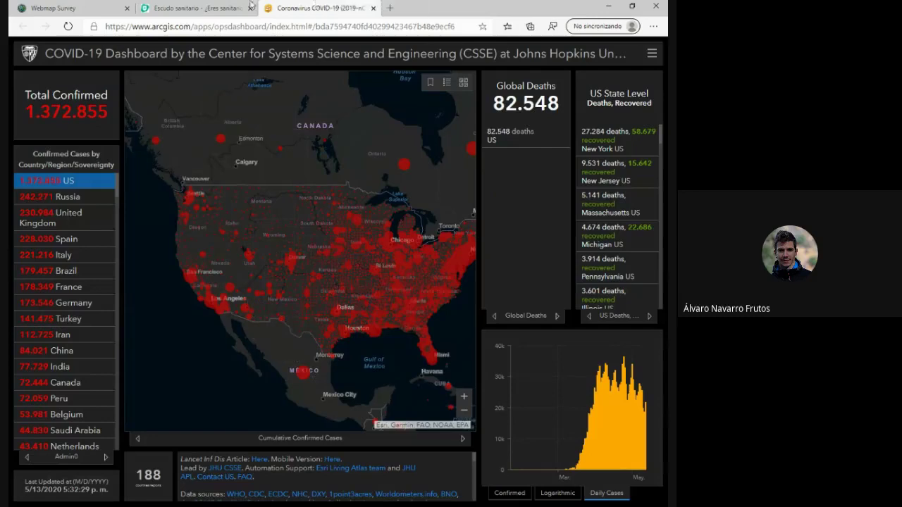
left_click(367, 27)
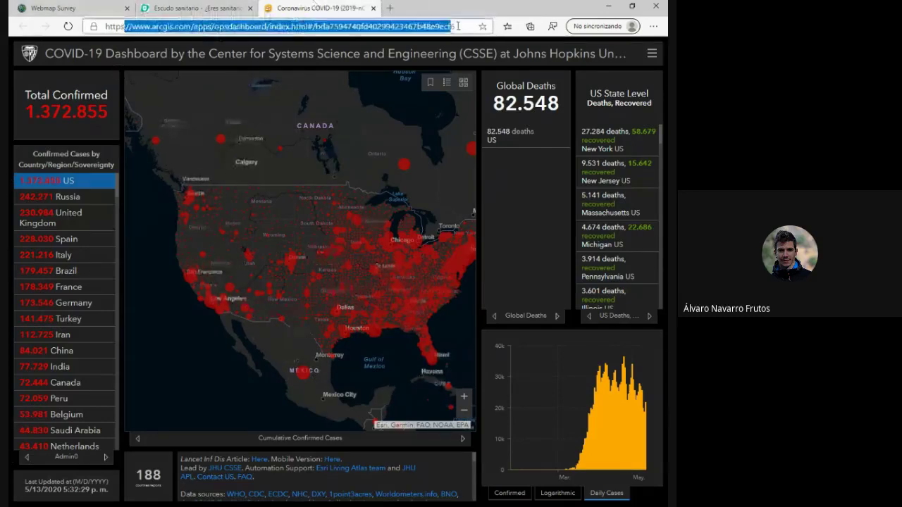
left_click(457, 27)
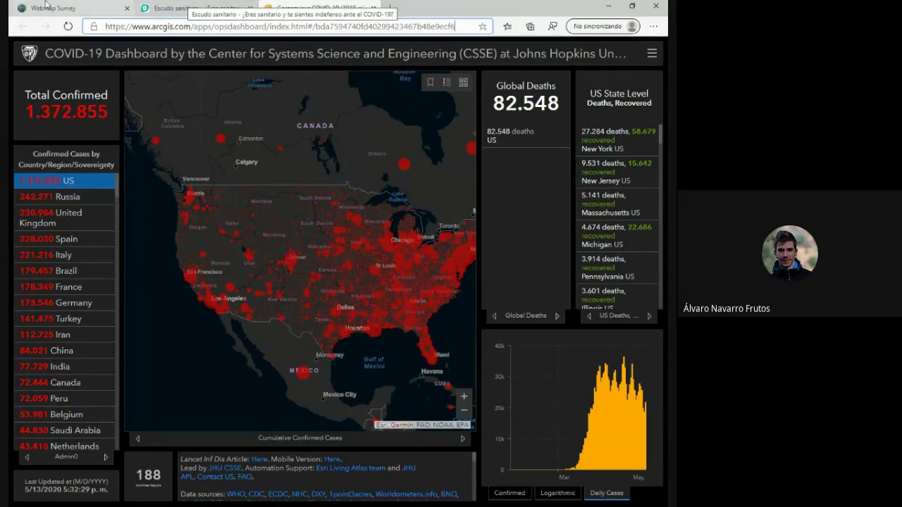
left_click(128, 5)
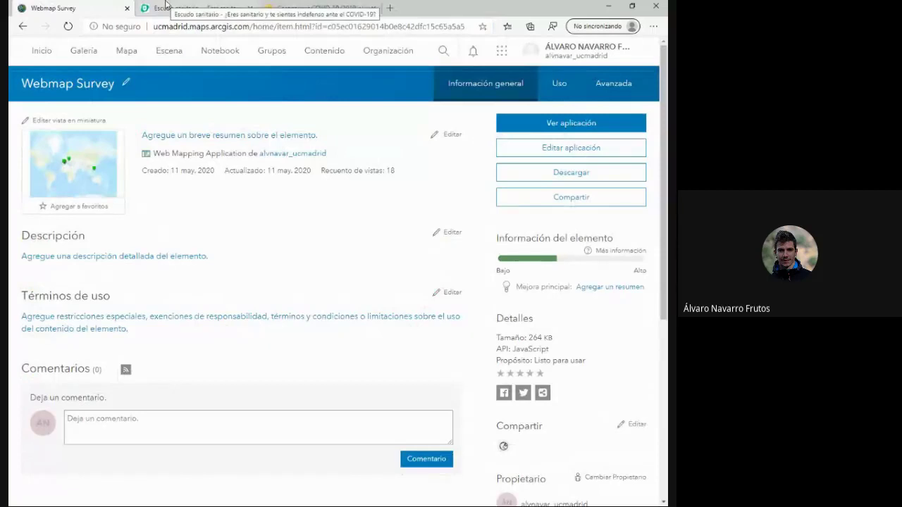